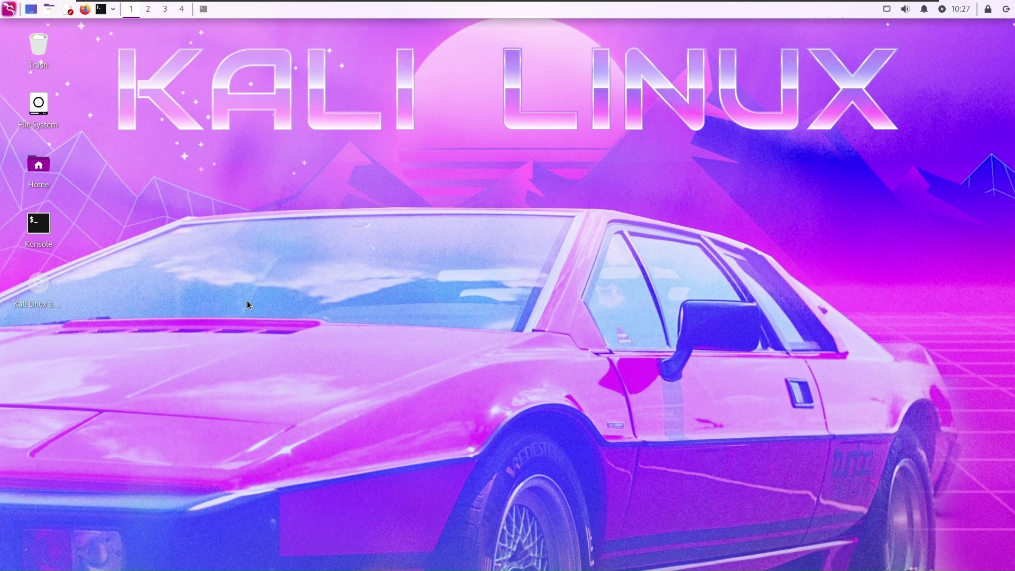
Open Konsole, enlarge the text two steps, and become root with sudo su.
click(204, 11)
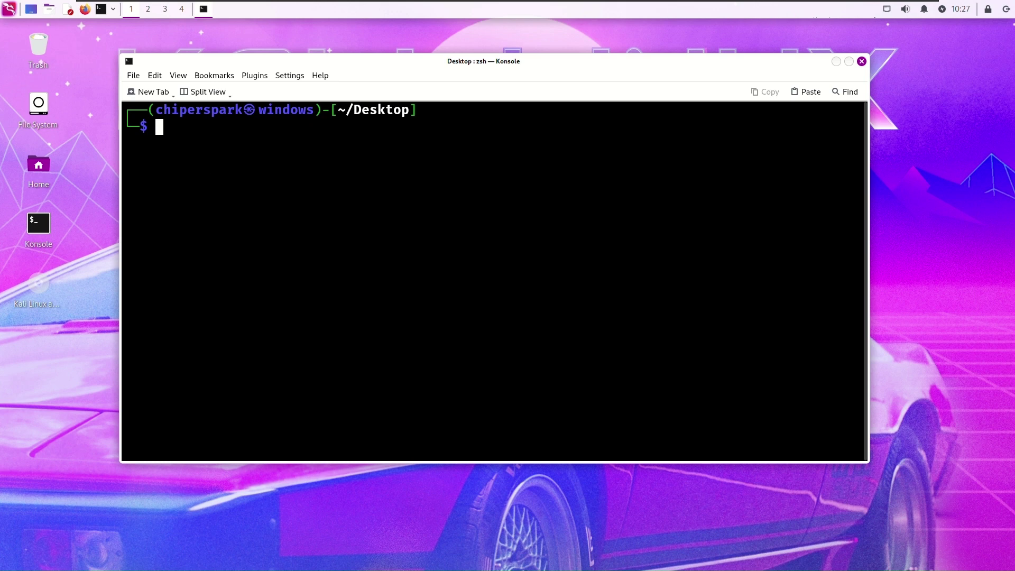
key(ctrl+plus)
key(ctrl+plus)
key(ctrl+plus)
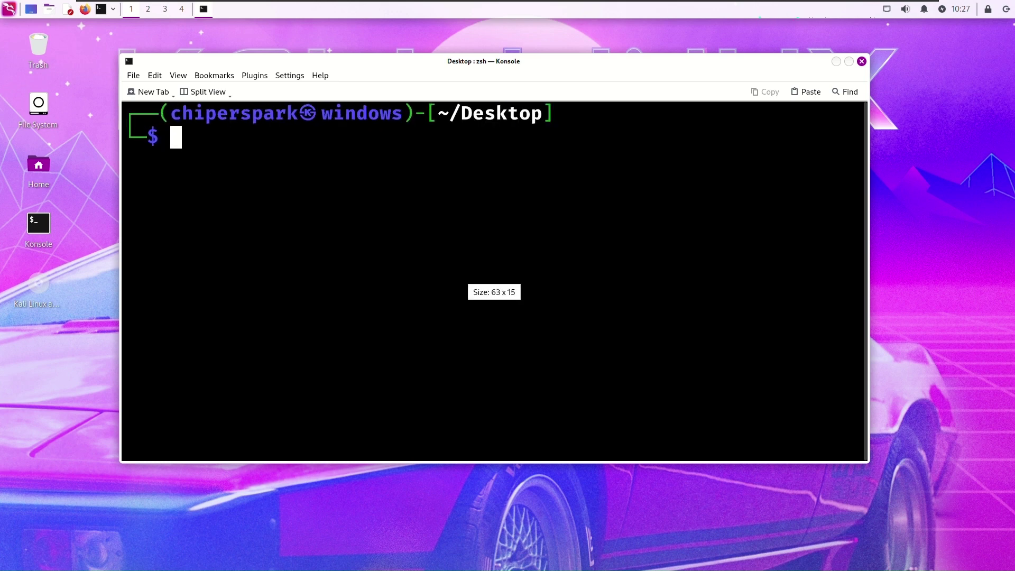
key(ctrl+plus)
key(ctrl+plus)
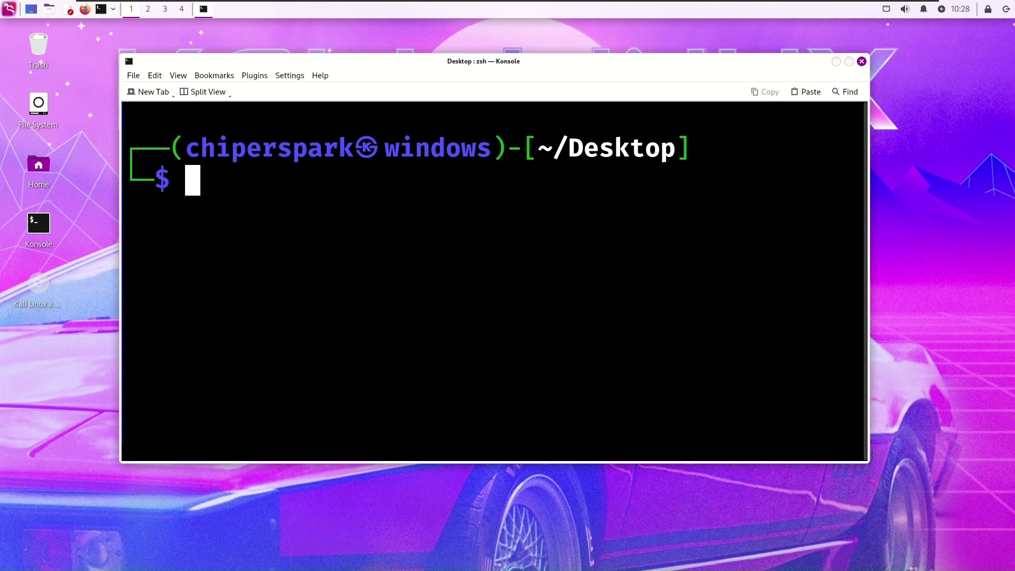
text(sudo )
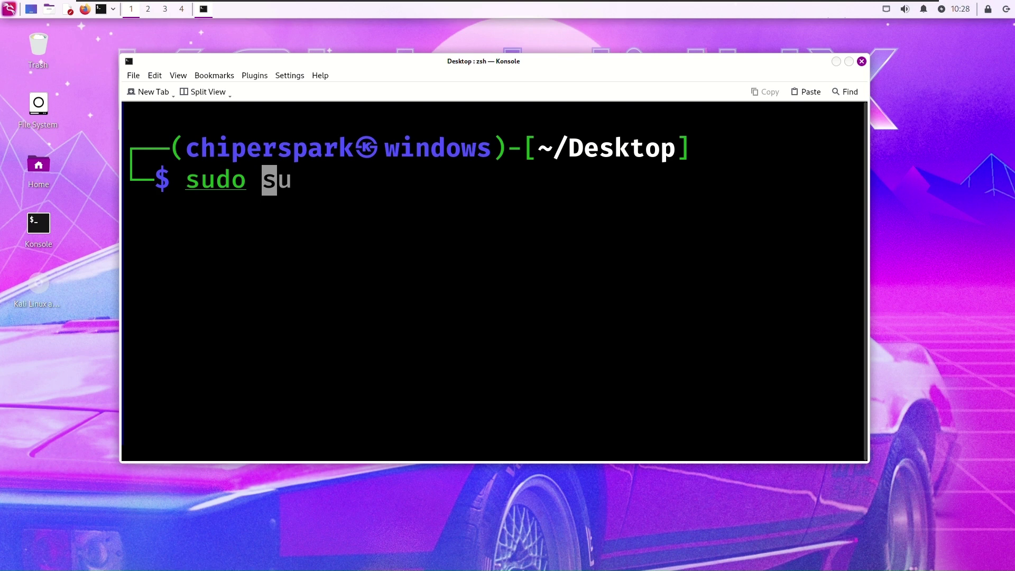
text(su)
key(Return)
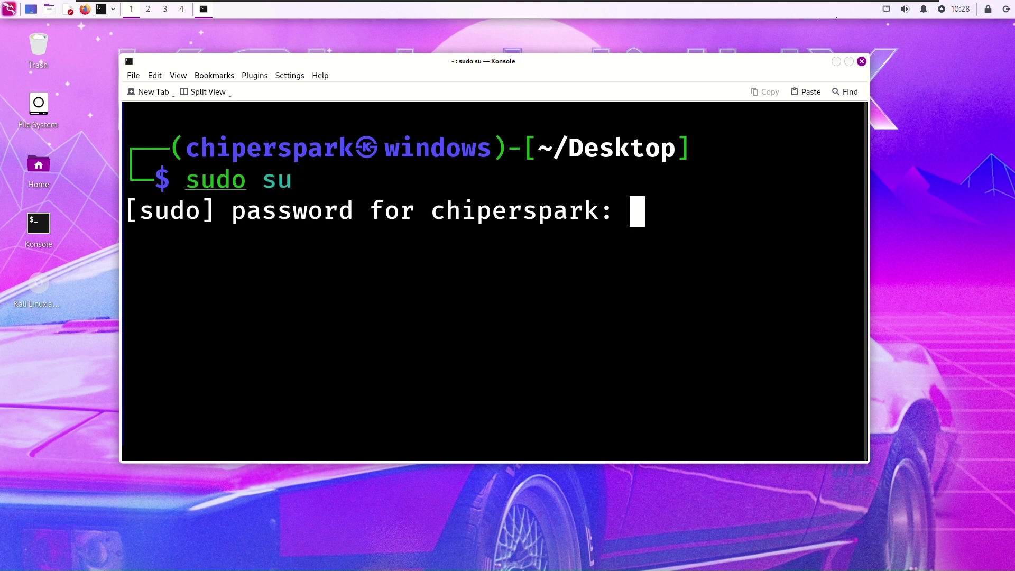
key(Return)
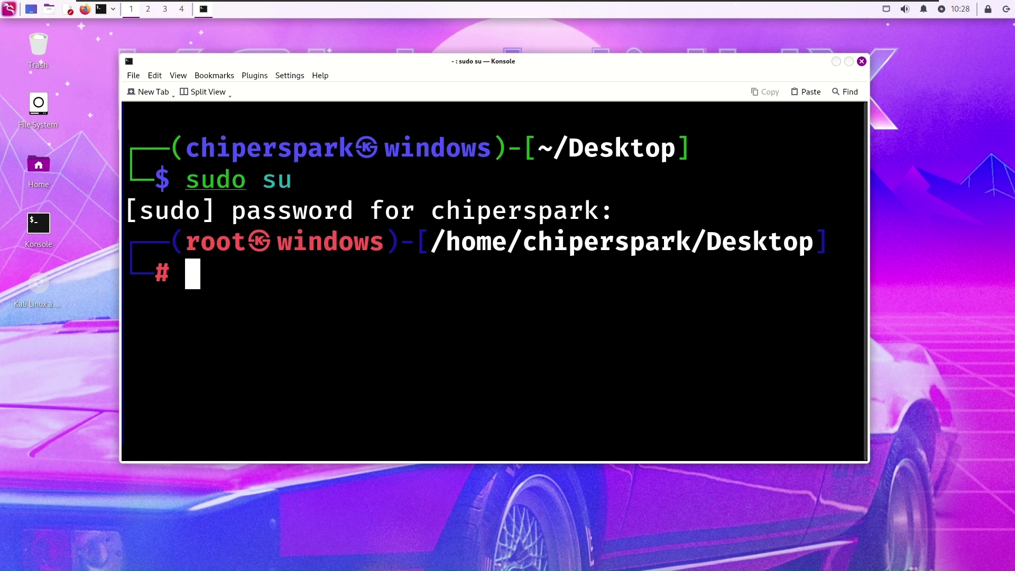
text(ufw)
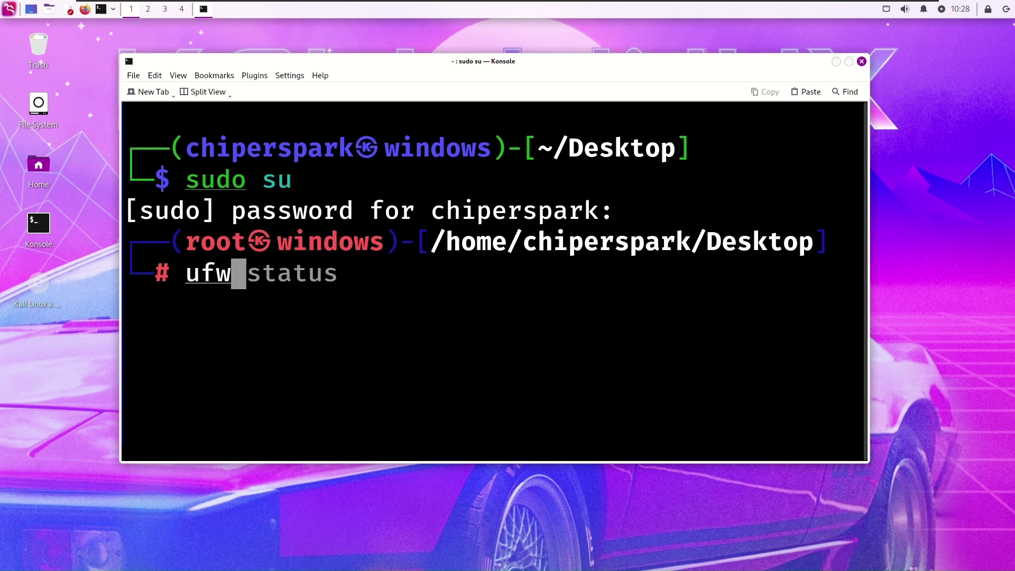
Install the missing ufw package via apt, then shrink the text back two steps.
key(Return)
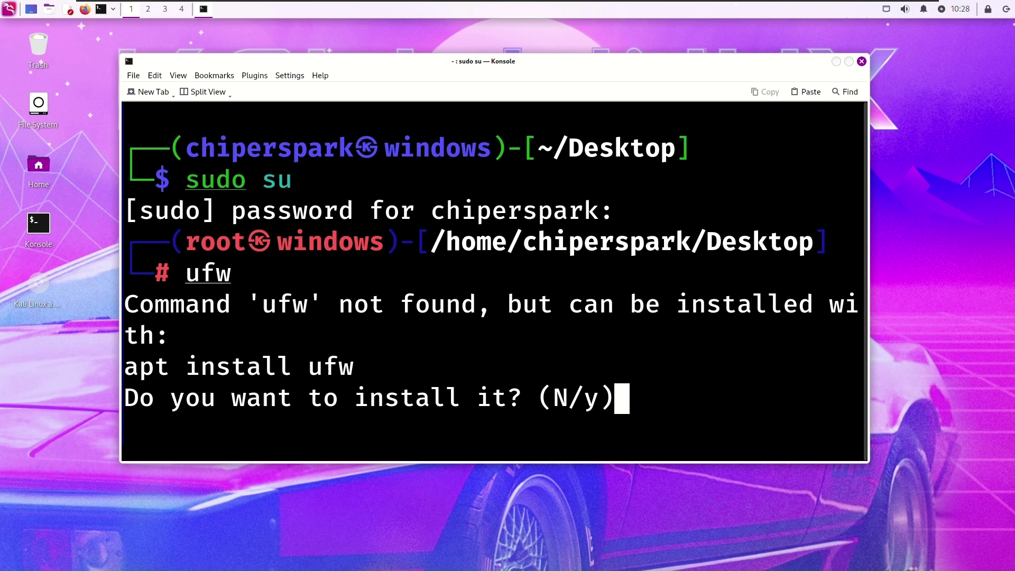
text(y)
key(Return)
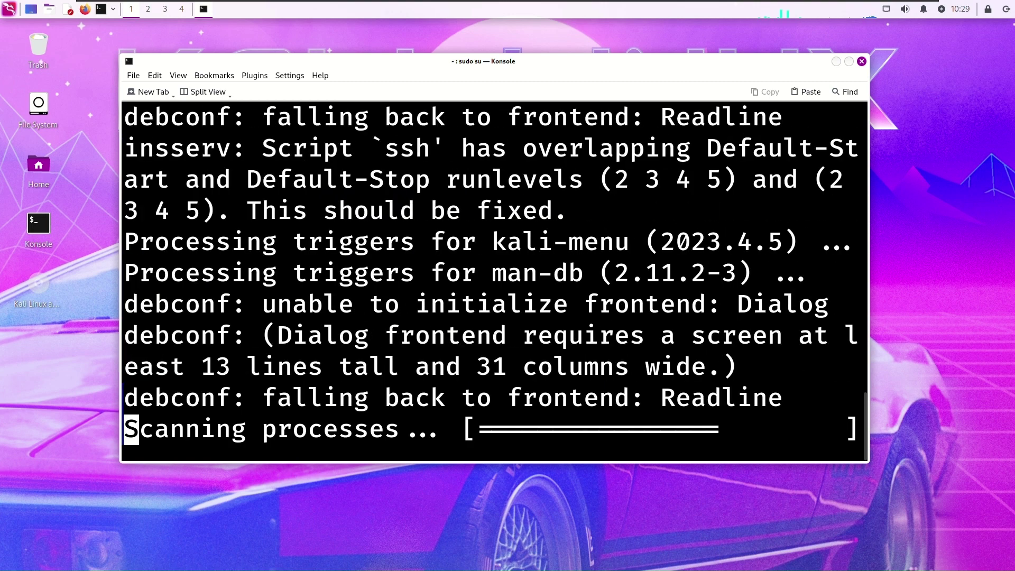
key(ctrl+minus)
key(ctrl+minus)
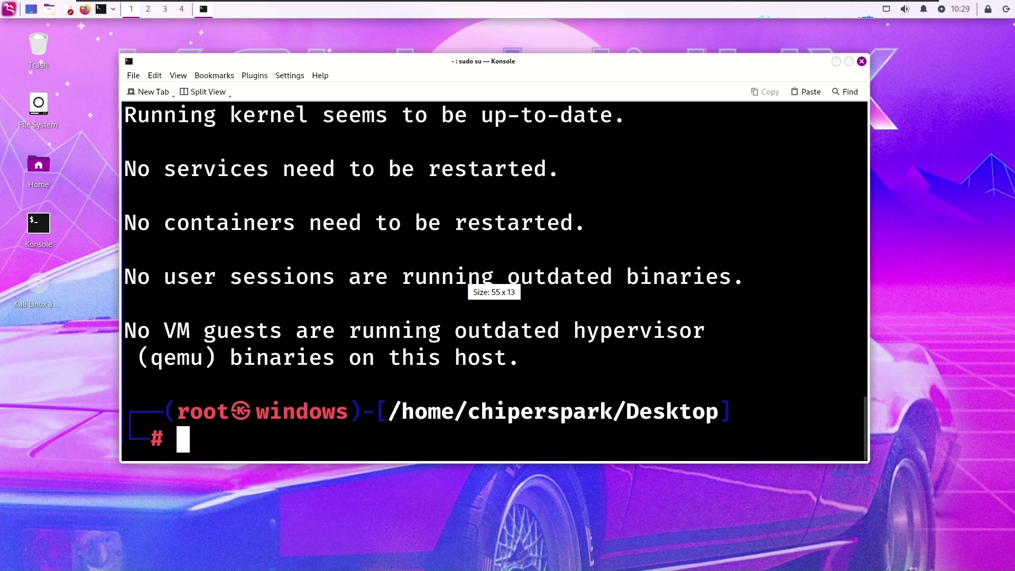
key(ctrl+minus)
text(u)
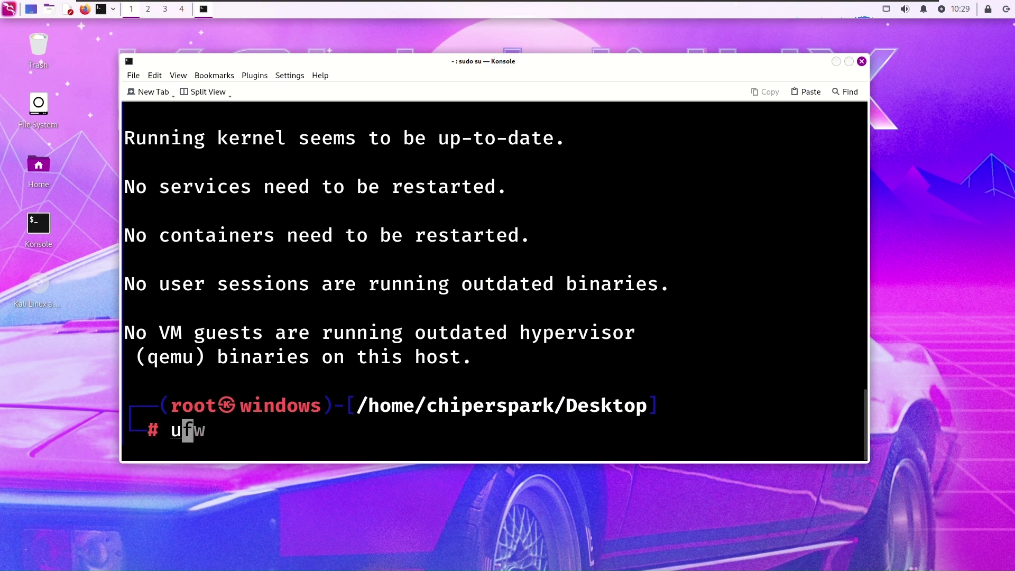
text(fw --h)
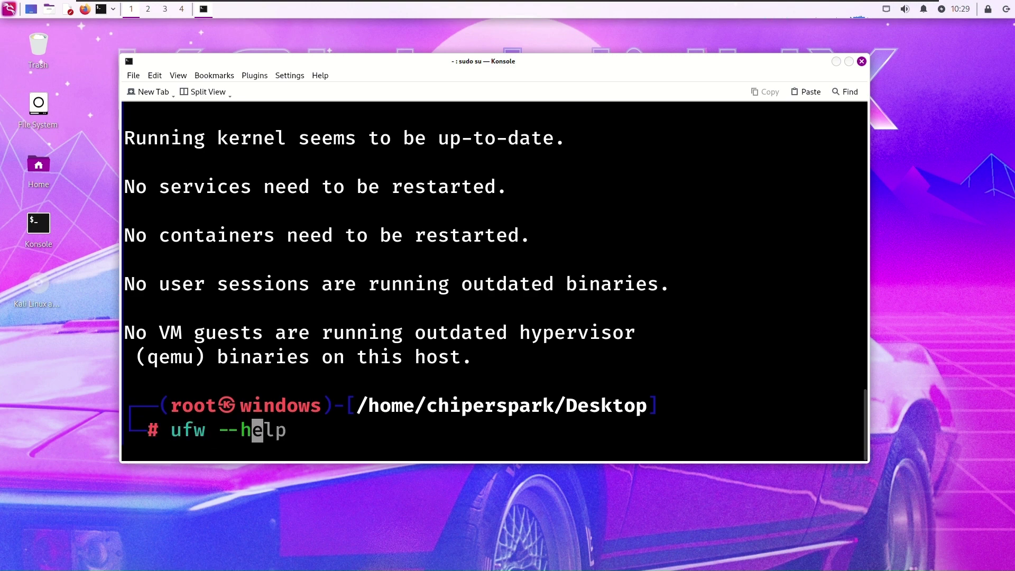
text(elp)
Print ufw --help and highlight the enable, disable, default, logging and allow commands.
key(Return)
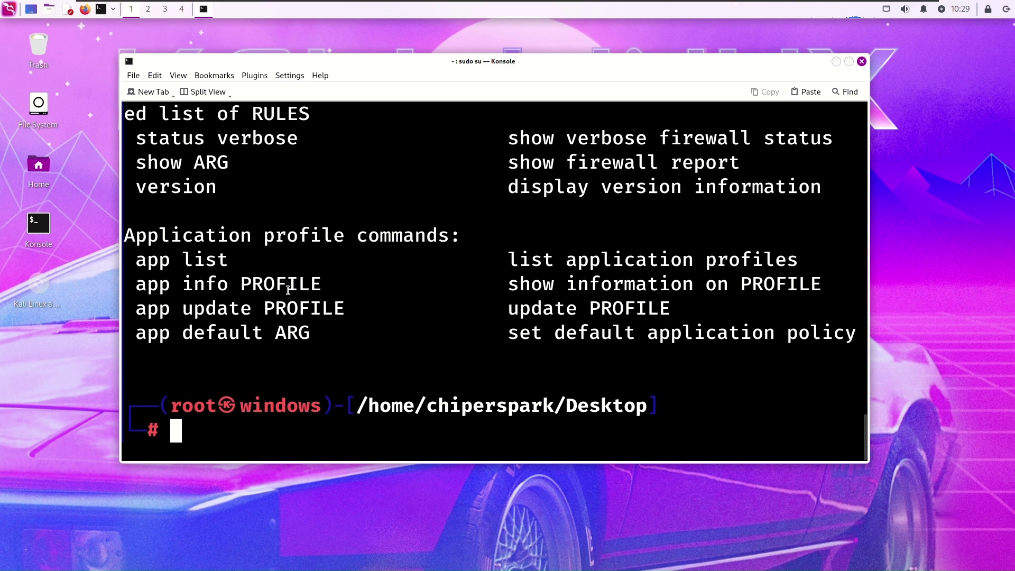
scroll(287, 290, up, 5)
scroll(238, 349, up, 5)
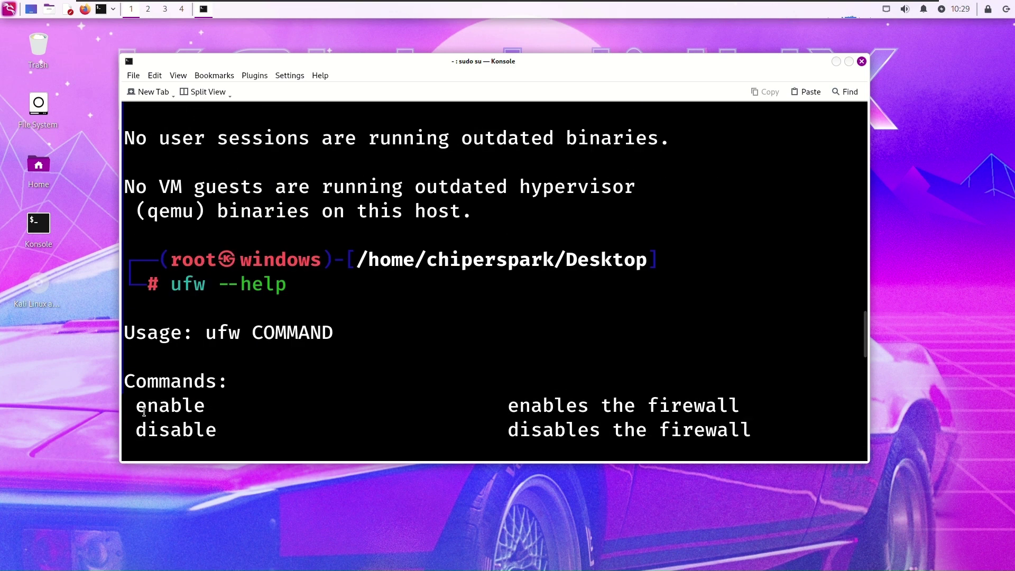
drag(144, 410, 221, 414)
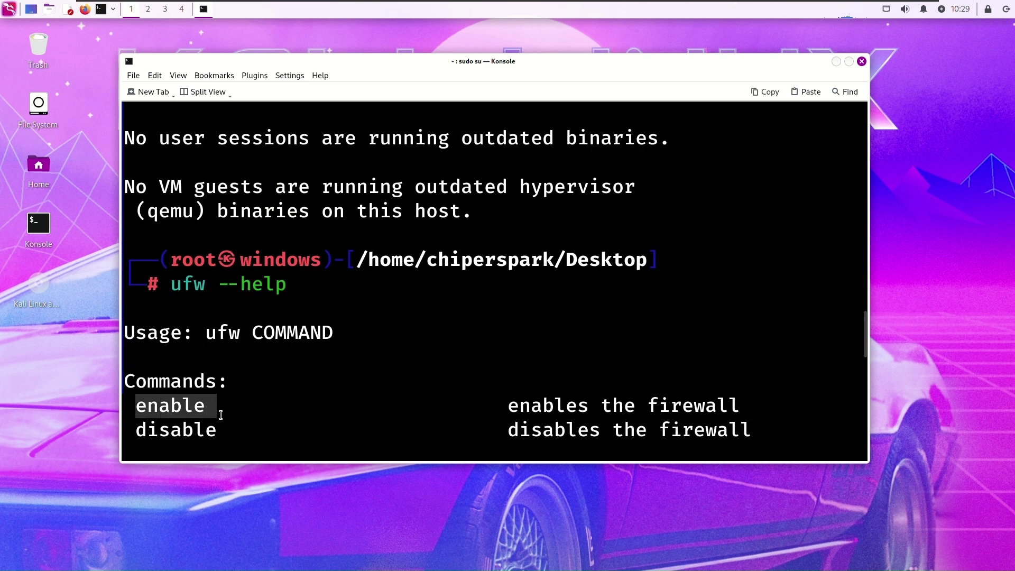
double_click(143, 432)
scroll(144, 436, down, 4)
scroll(151, 227, up, 2)
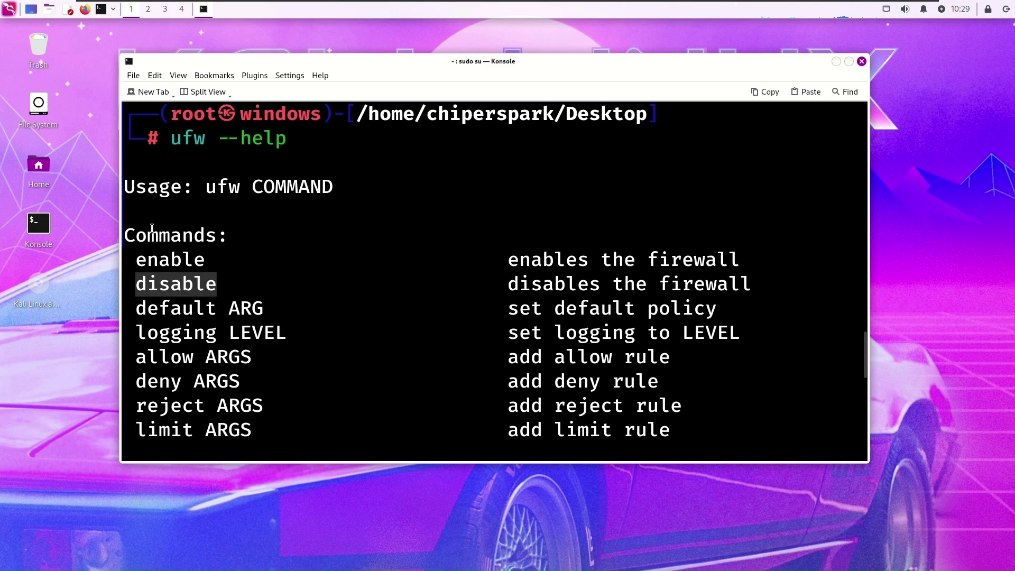
drag(139, 312, 265, 315)
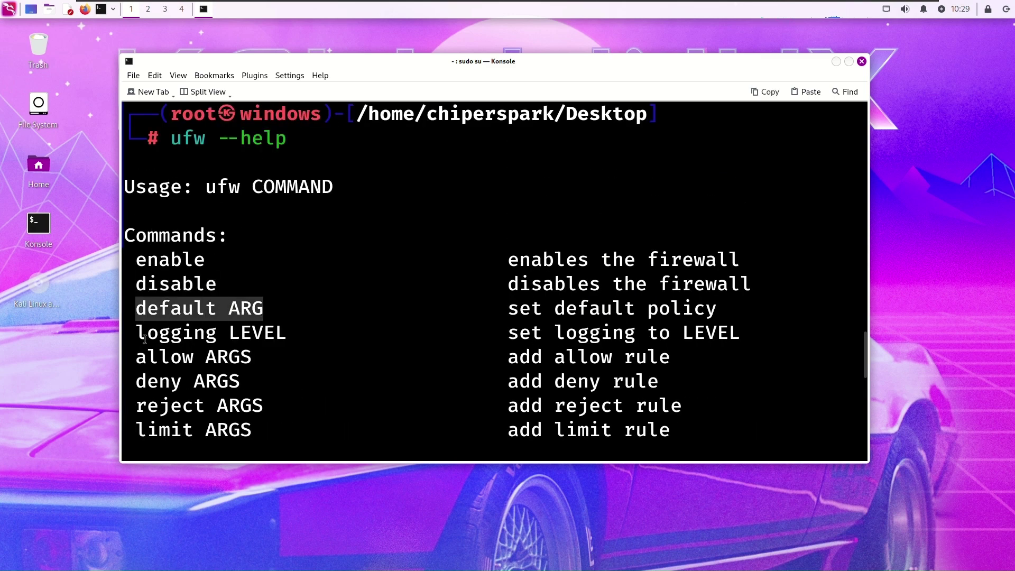
mouse_move(139, 333)
mouse_down()
mouse_move(295, 333)
mouse_move(148, 360)
mouse_move(237, 378)
mouse_up()
click(237, 378)
scroll(235, 390, down, 6)
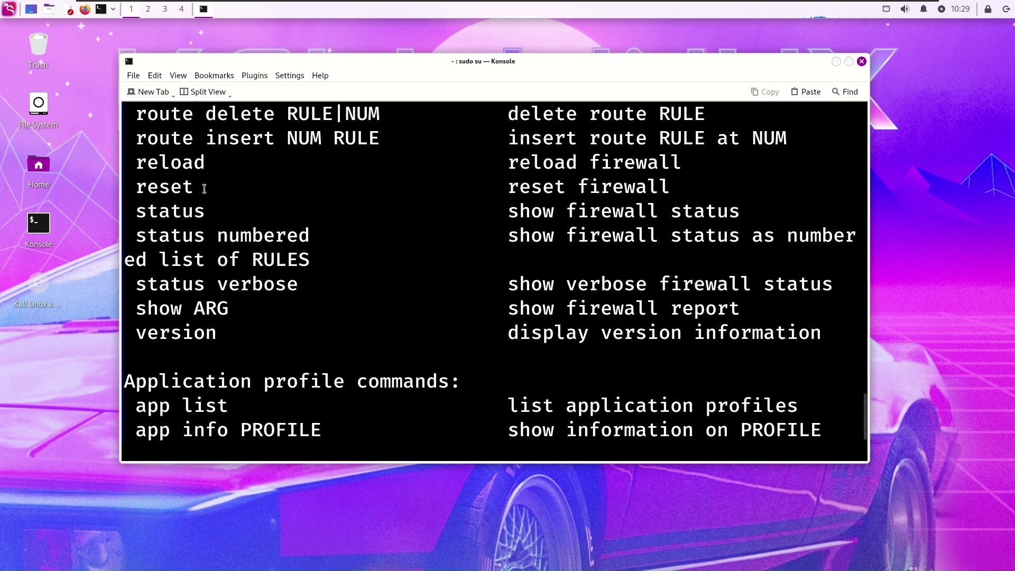
scroll(215, 269, down, 2)
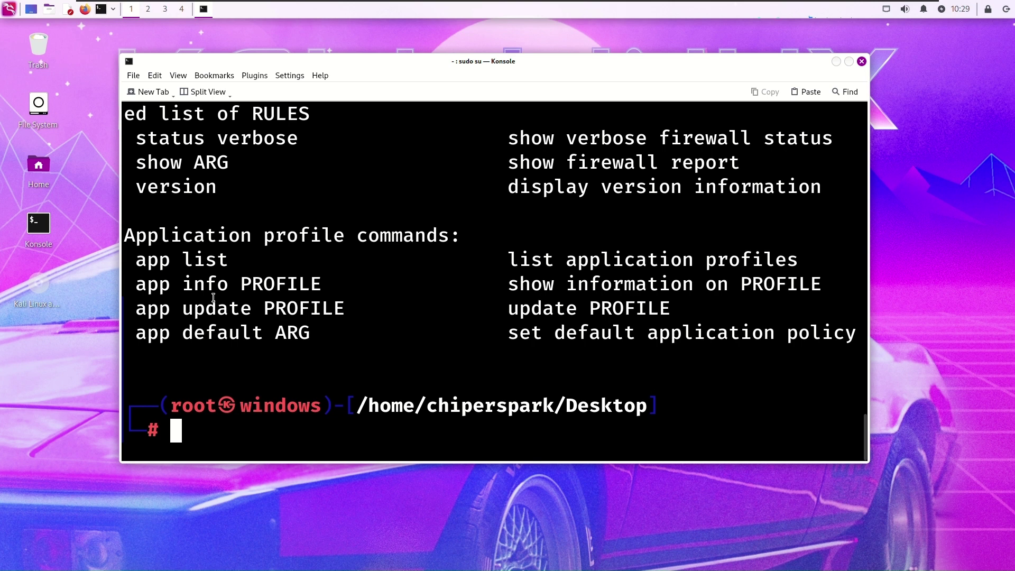
text(uf)
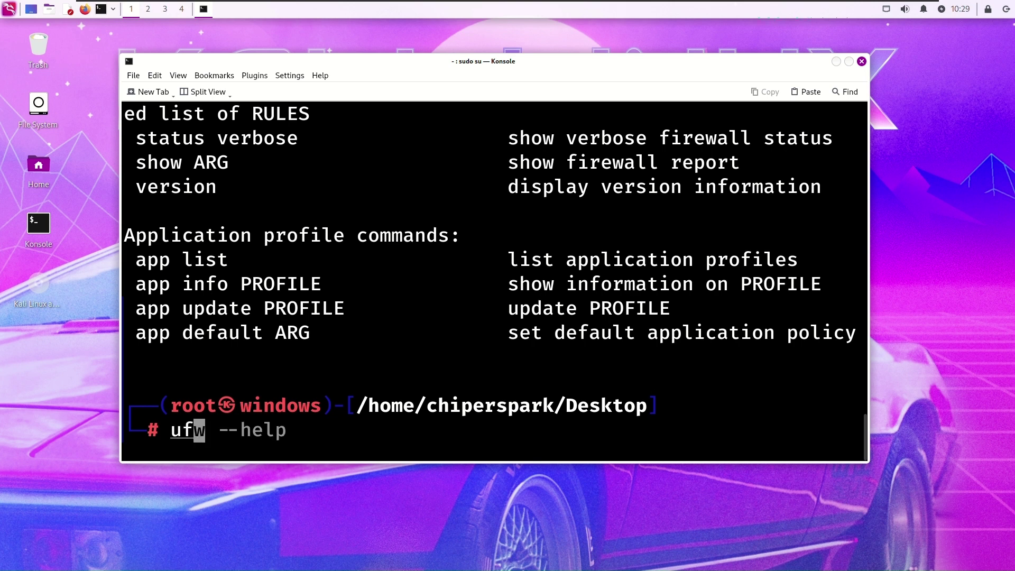
text(w ena)
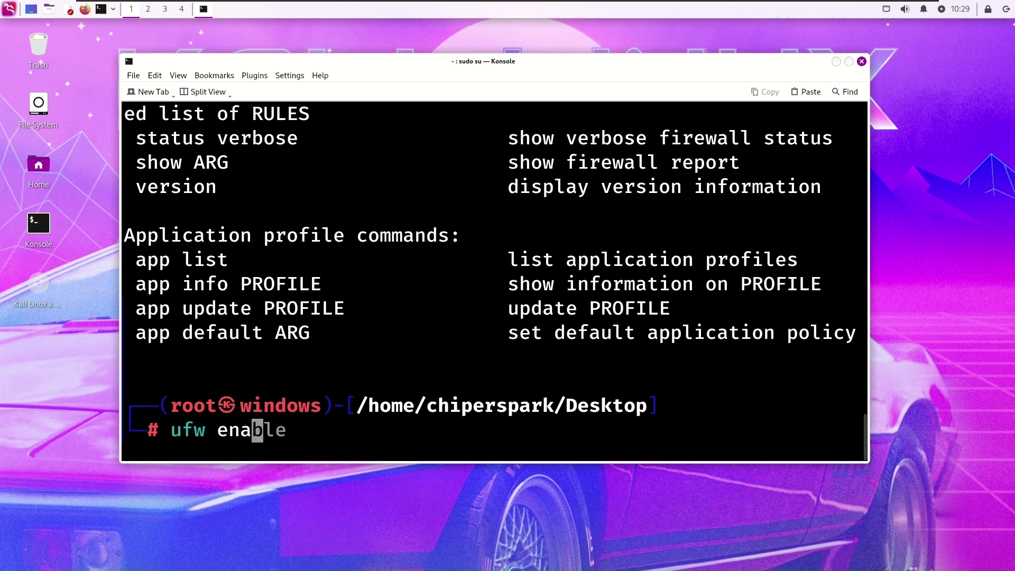
text(ble)
Run 'ufw enable' and confirm 'ufw status' prints 'Status: active'.
key(Return)
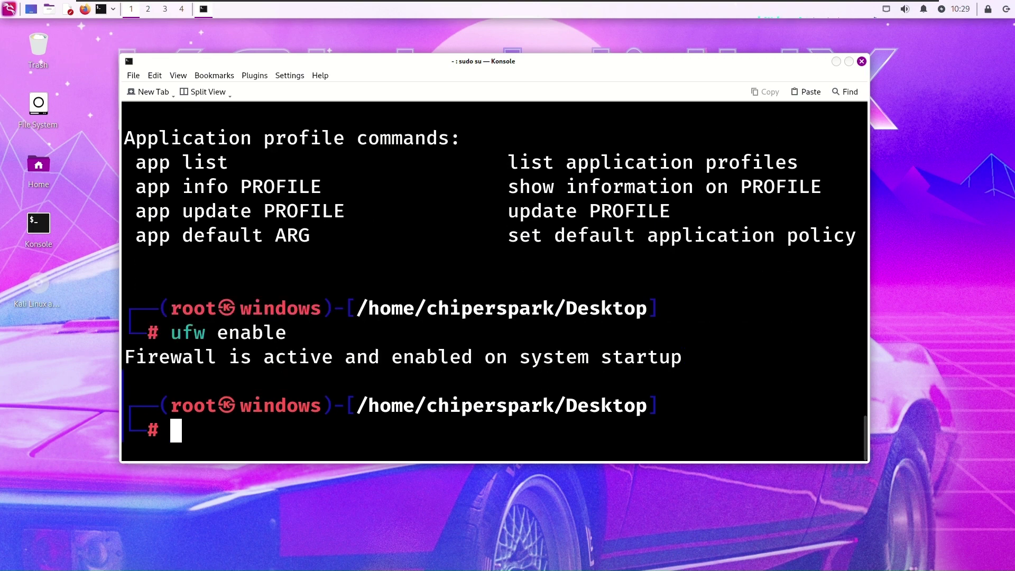
text(uf)
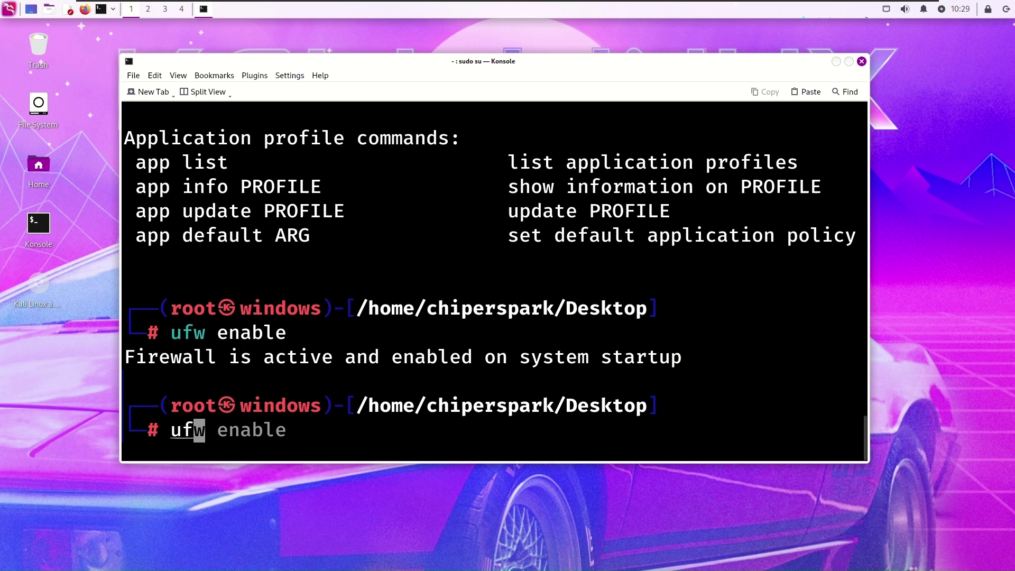
text(w statu)
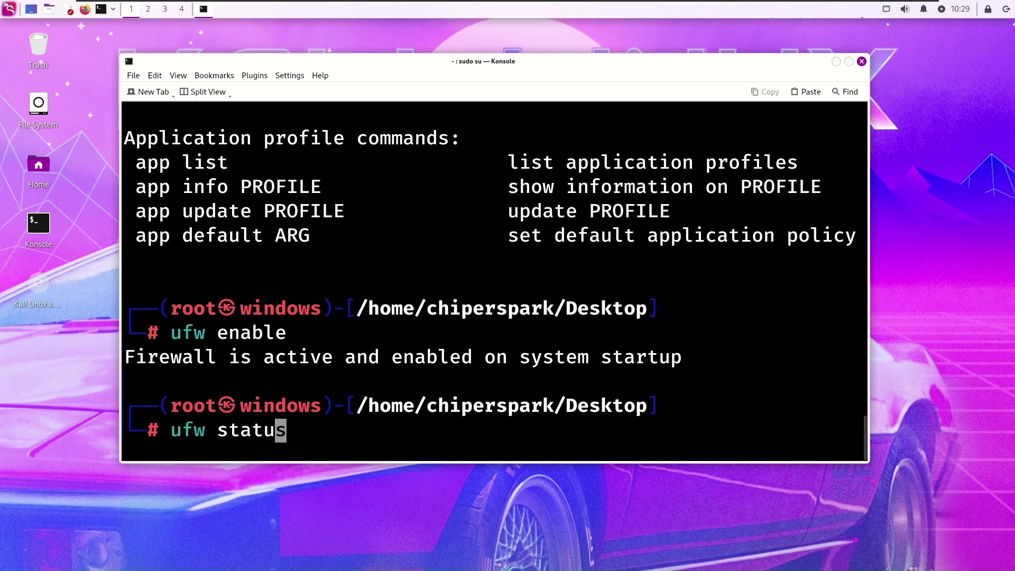
text(s)
key(Return)
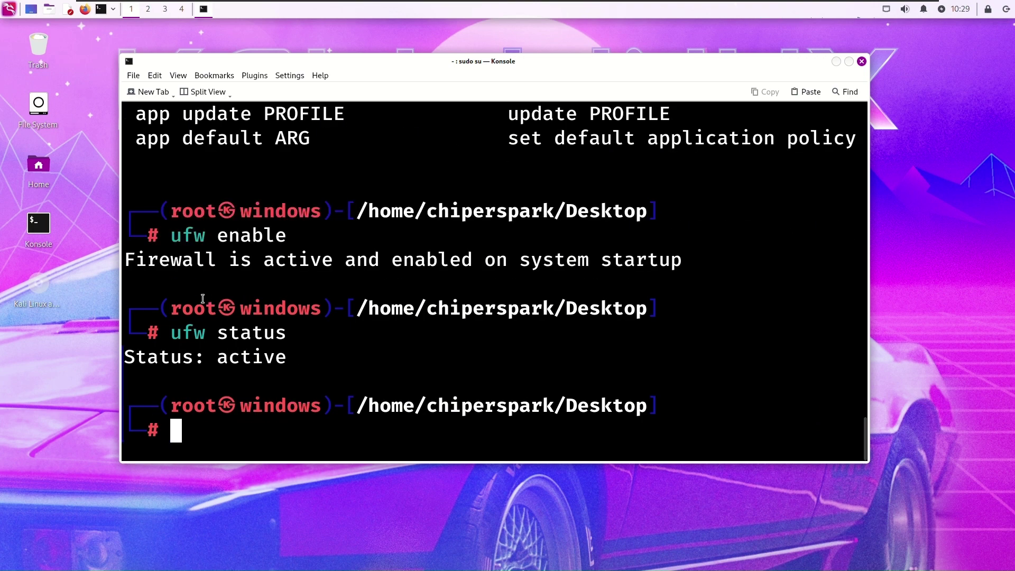
drag(125, 357, 299, 363)
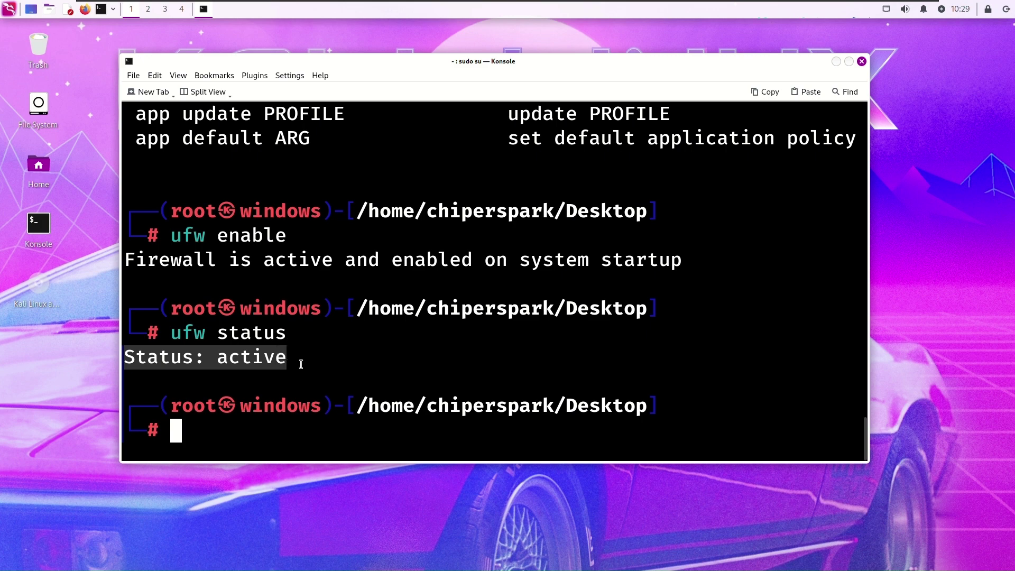
click(301, 364)
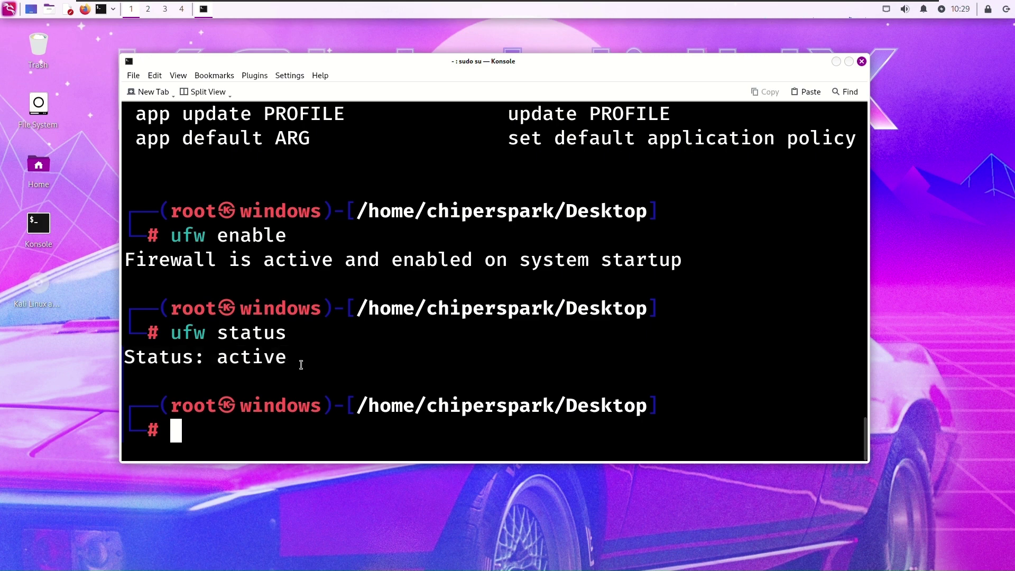
text(cd .)
Change to /etc/default, list its files, and prepare the 'gedit ufw' command.
key(Return)
text(cd ..)
key(Return)
text(cd /etc)
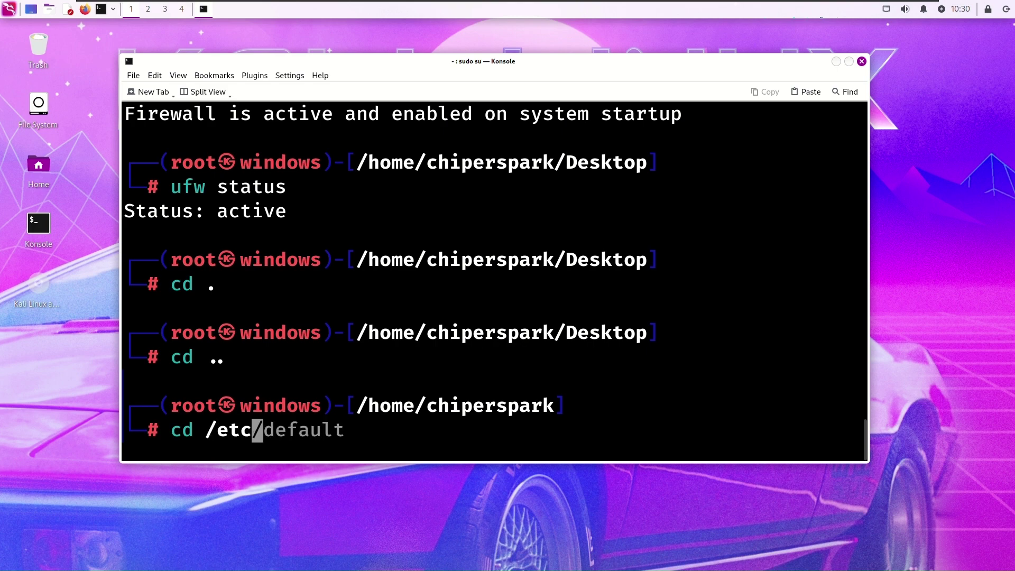
text(/defa)
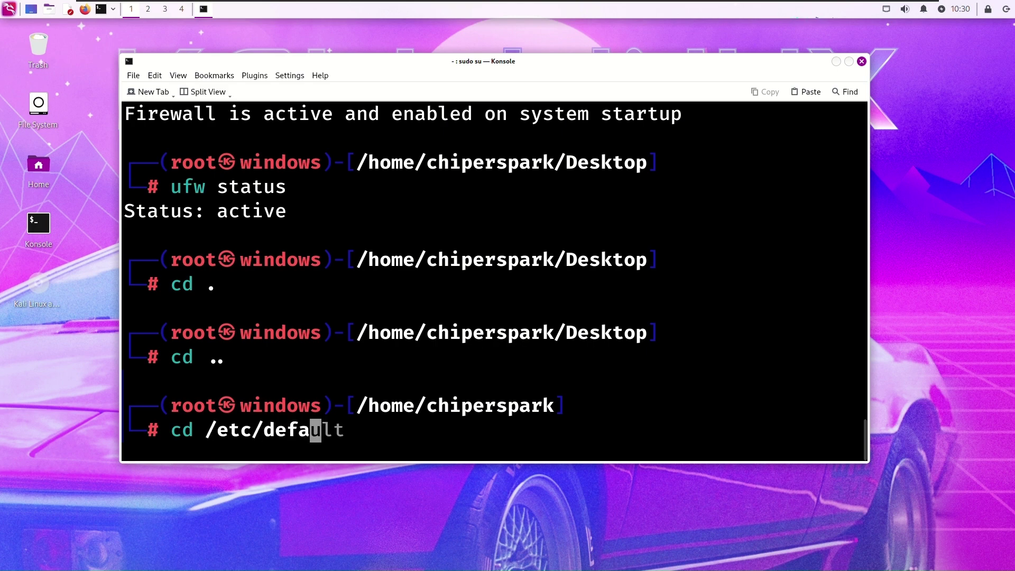
text(ult/)
key(BackSpace)
key(Return)
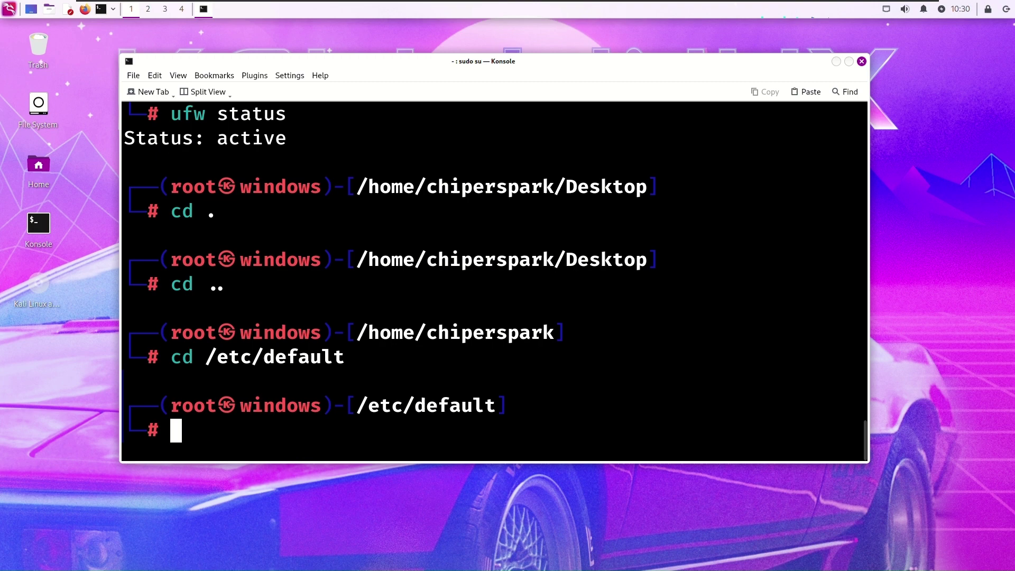
text(ls)
key(Return)
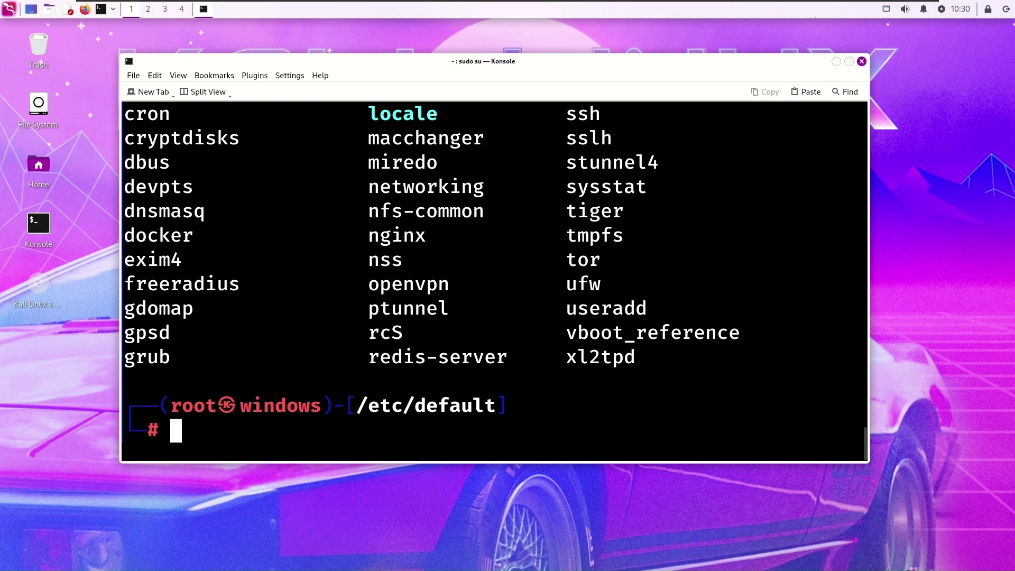
text(ge)
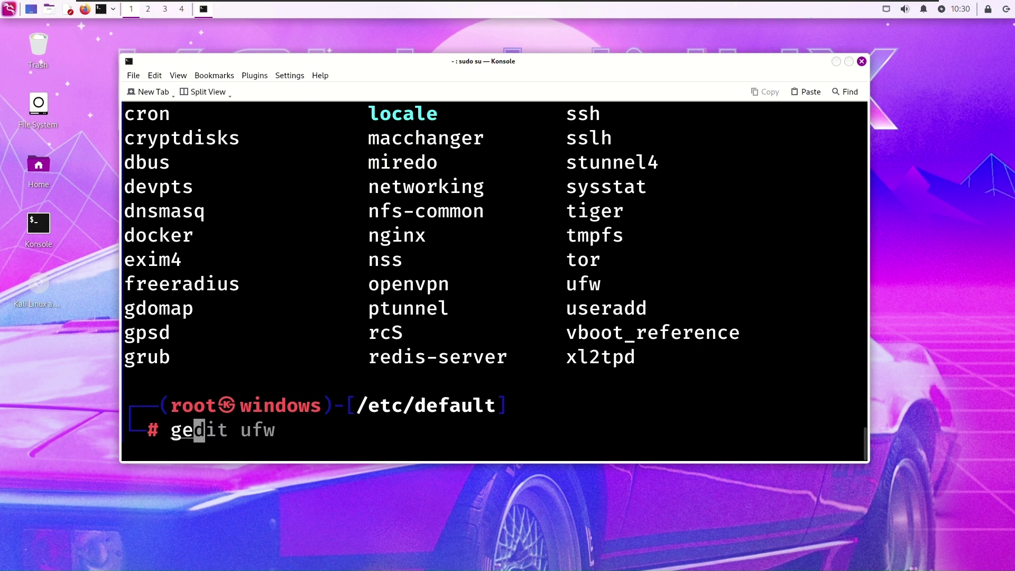
key(Right)
Open ufw in gedit, add ENABLED=yes after IPT_MODULES="", save and close.
key(Return)
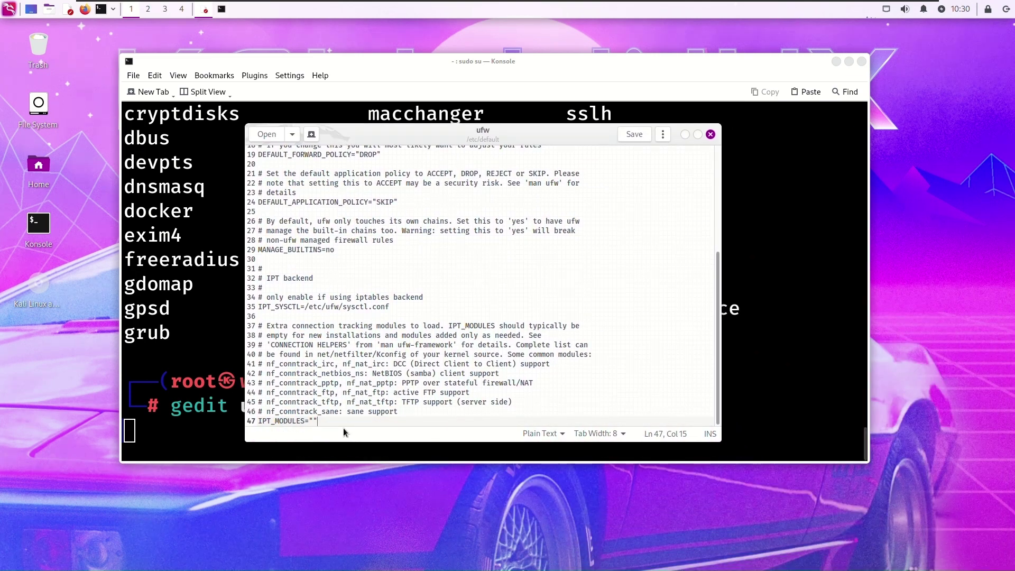
key(Return)
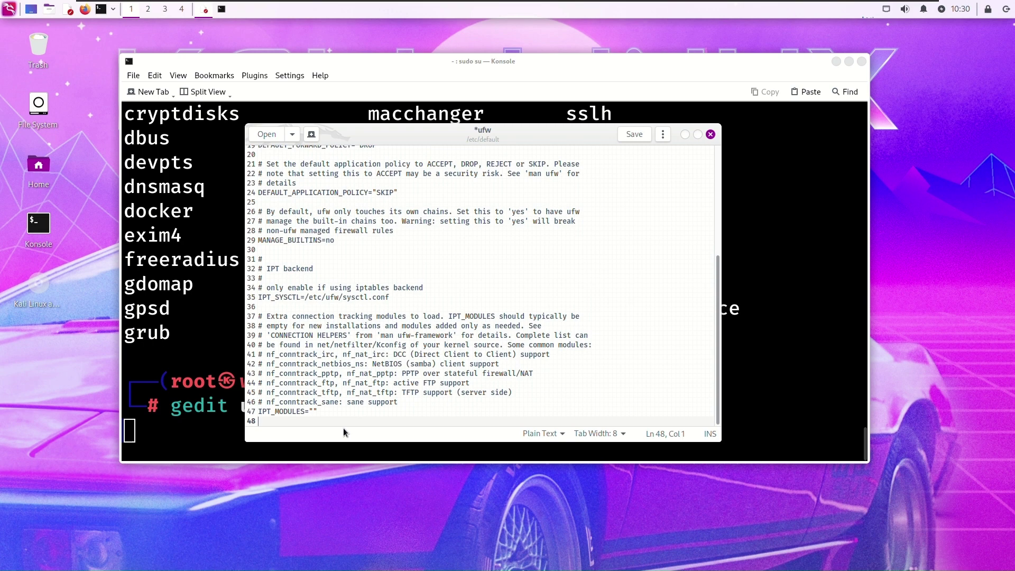
text(ENABLED=yes)
drag(305, 421, 264, 427)
click(322, 416)
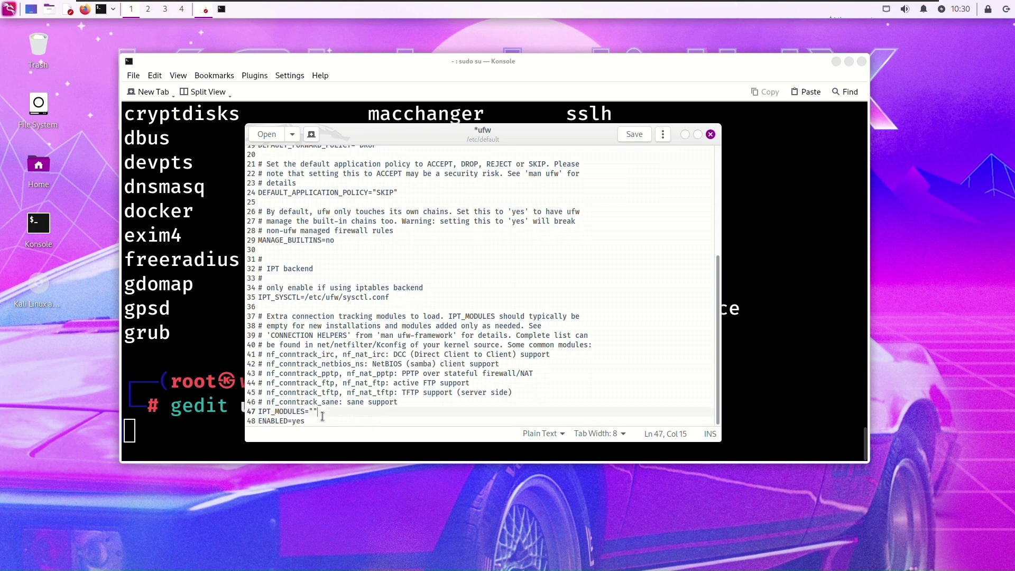
click(325, 428)
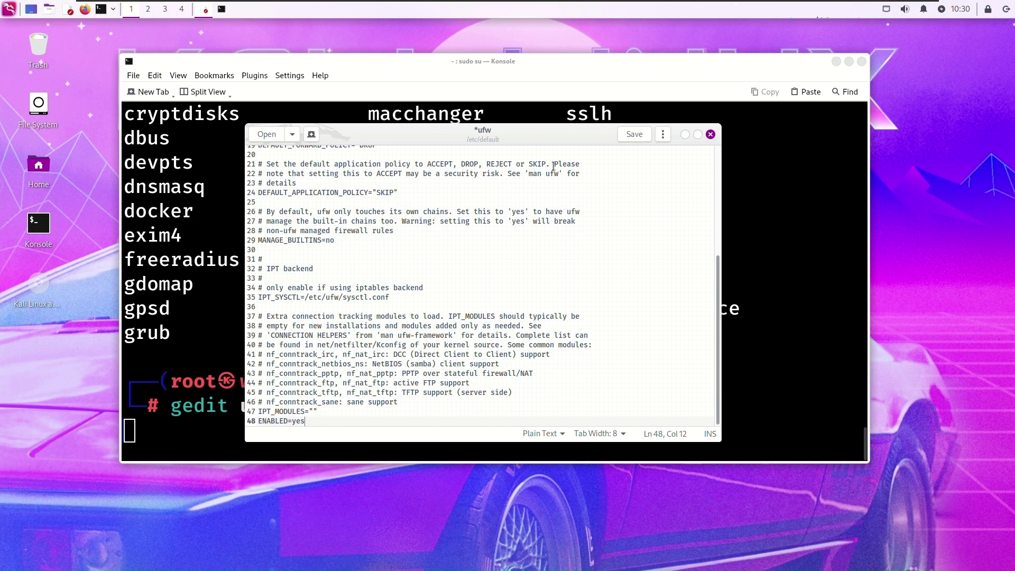
click(638, 135)
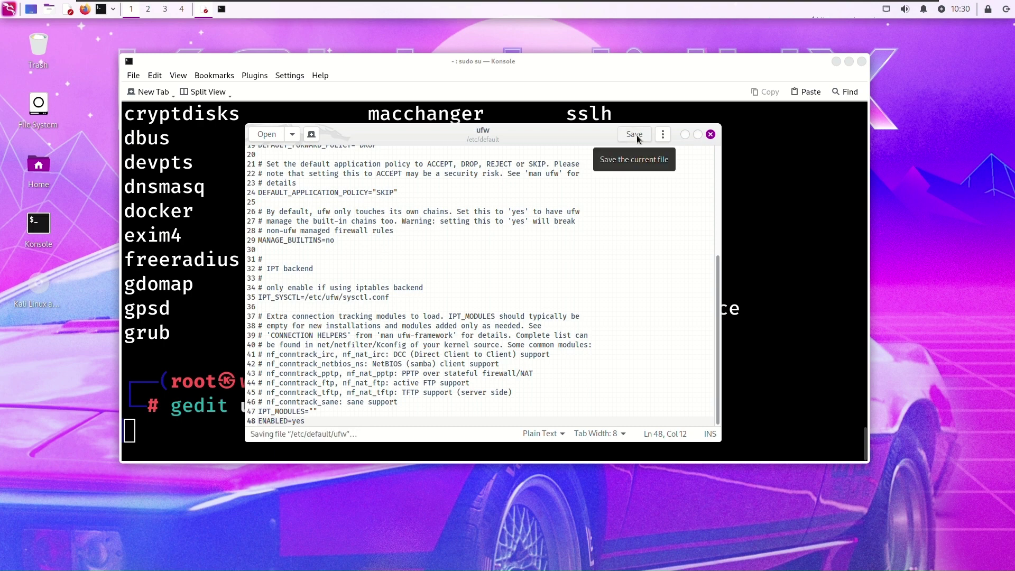
click(710, 135)
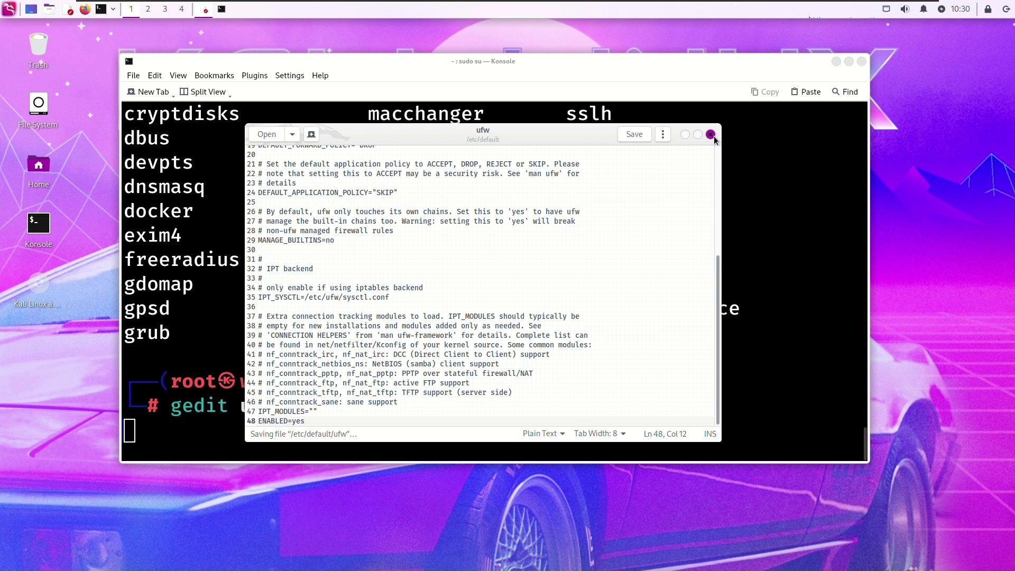